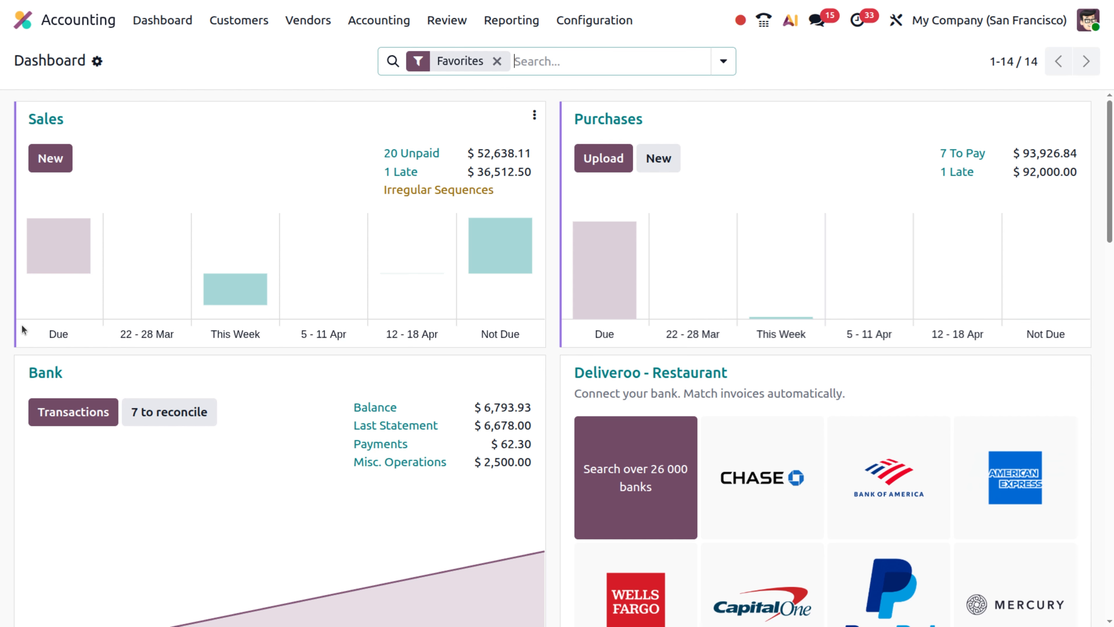
# Step: Open the unfiltered customer invoices list and create a new invoice for customer Acme Corporation
pyautogui.click(235, 28)
pyautogui.click(237, 54)
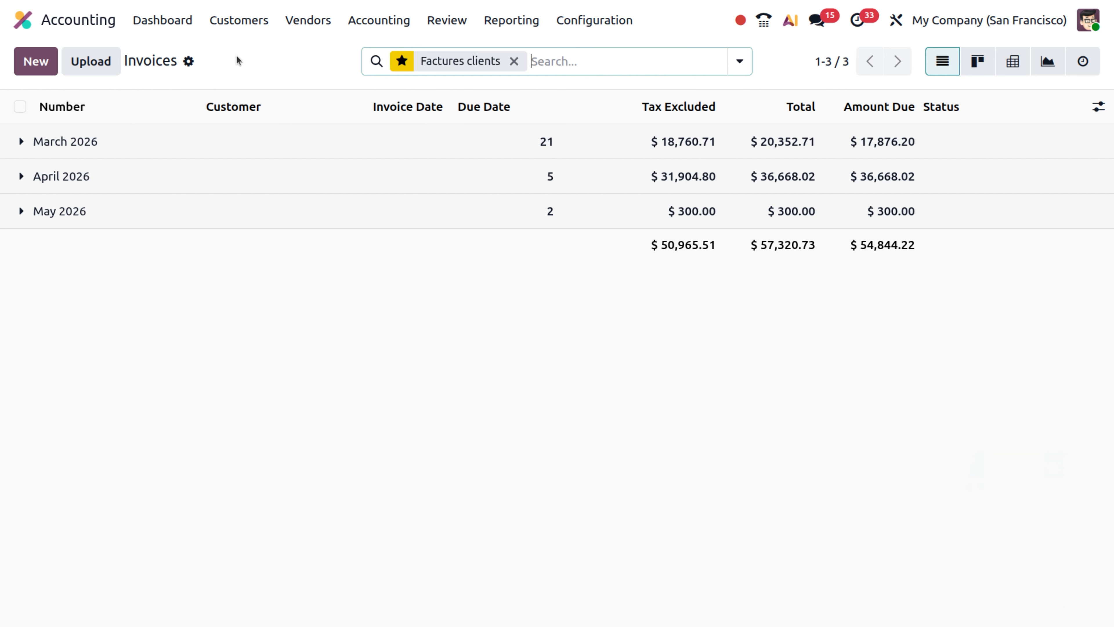
pyautogui.click(519, 64)
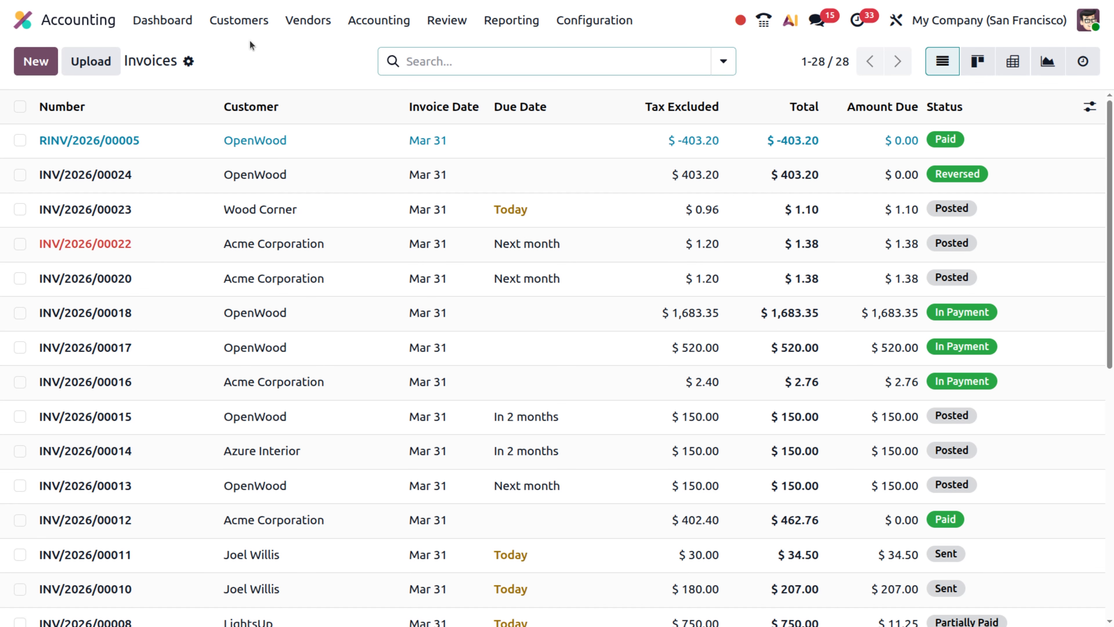
pyautogui.click(20, 64)
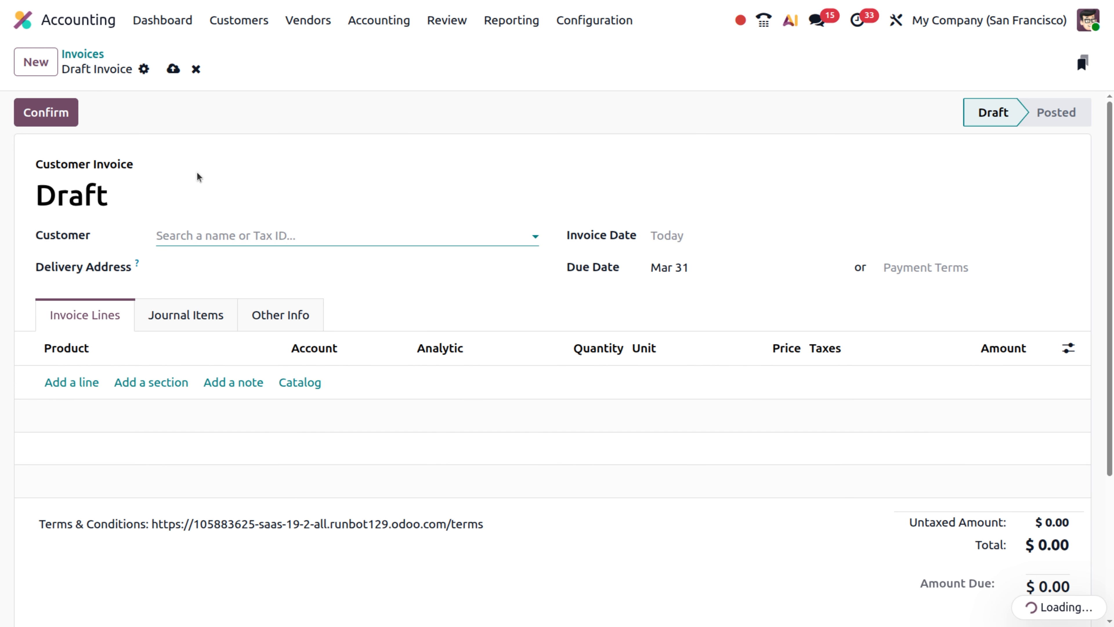
pyautogui.click(191, 235)
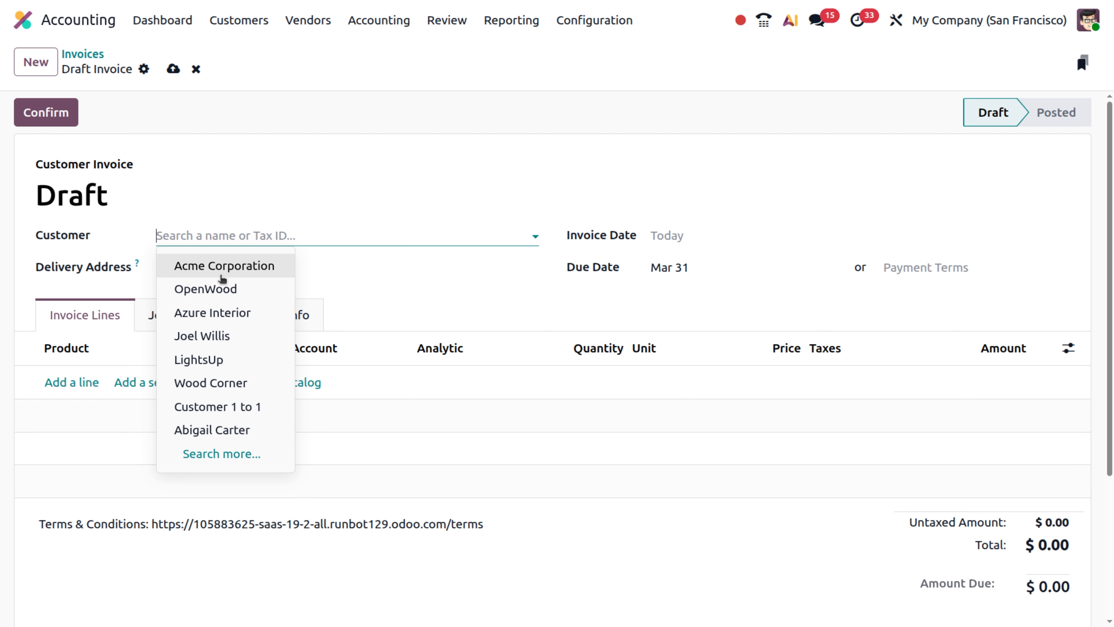
pyautogui.click(231, 268)
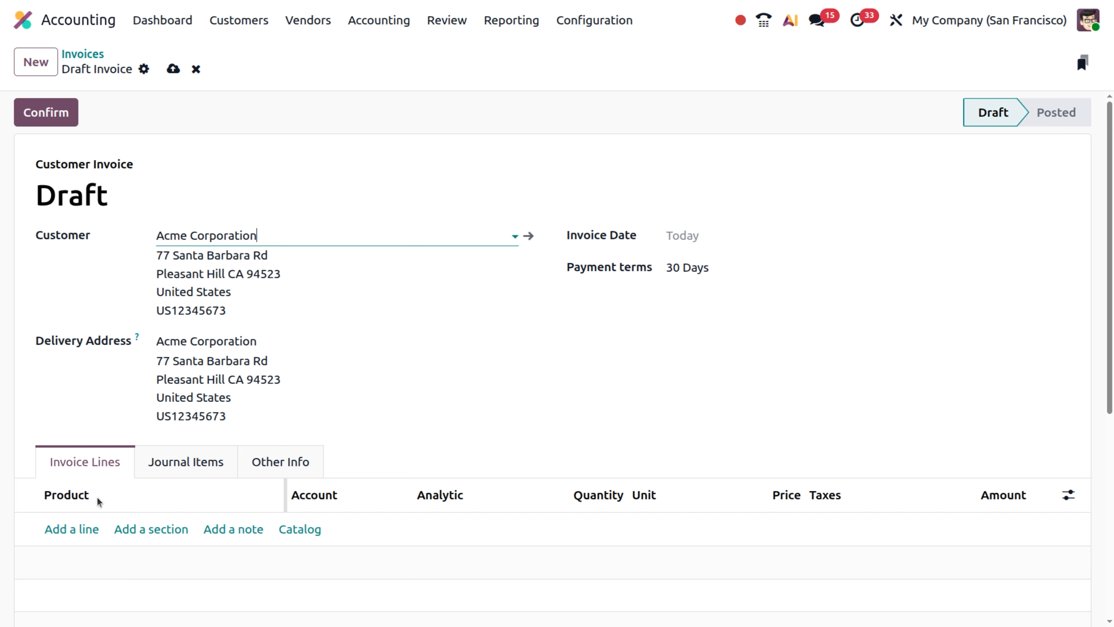
# Step: Add the product Stool (Green) as an invoice line and confirm the customer invoice
pyautogui.click(76, 530)
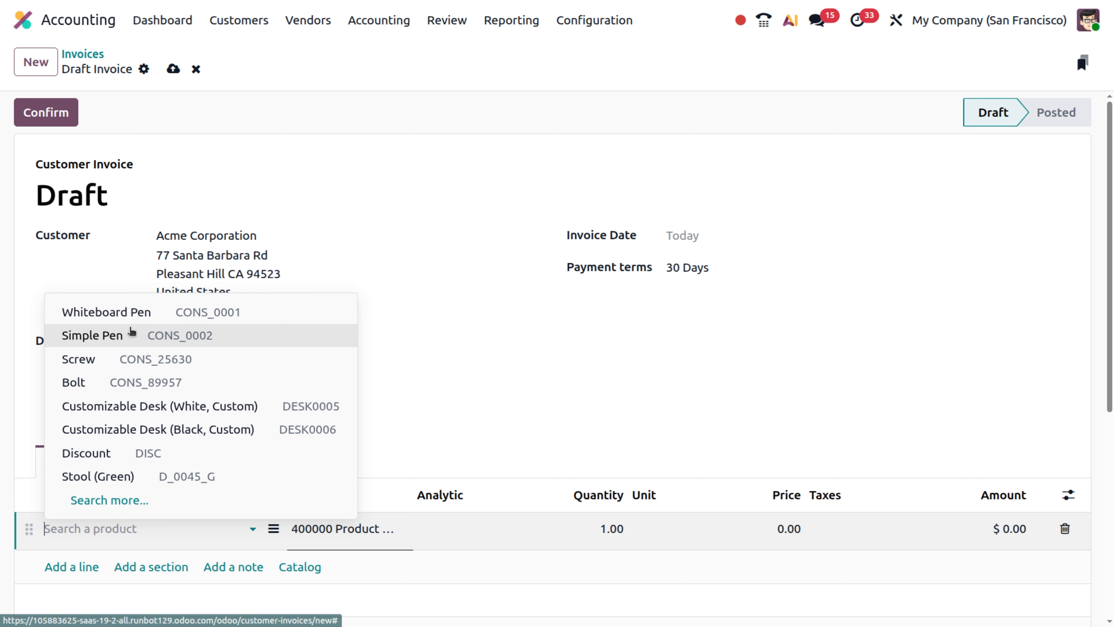
pyautogui.click(119, 478)
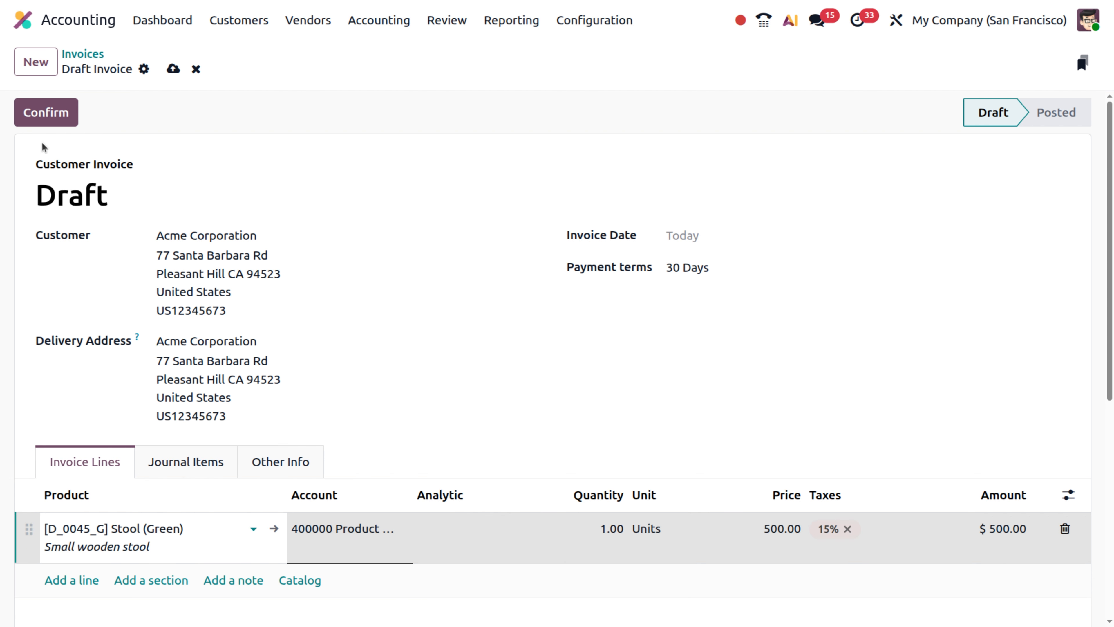
pyautogui.click(44, 115)
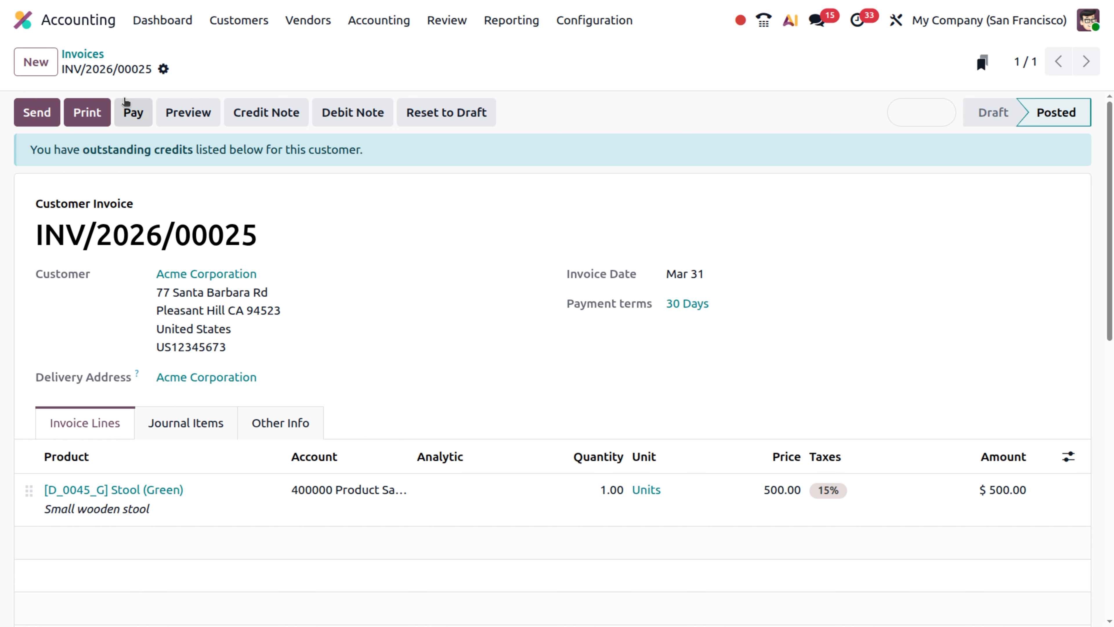
# Step: Register the invoice's full payment of $575.00 in the Bank journal with the Manual Payment method
pyautogui.click(136, 113)
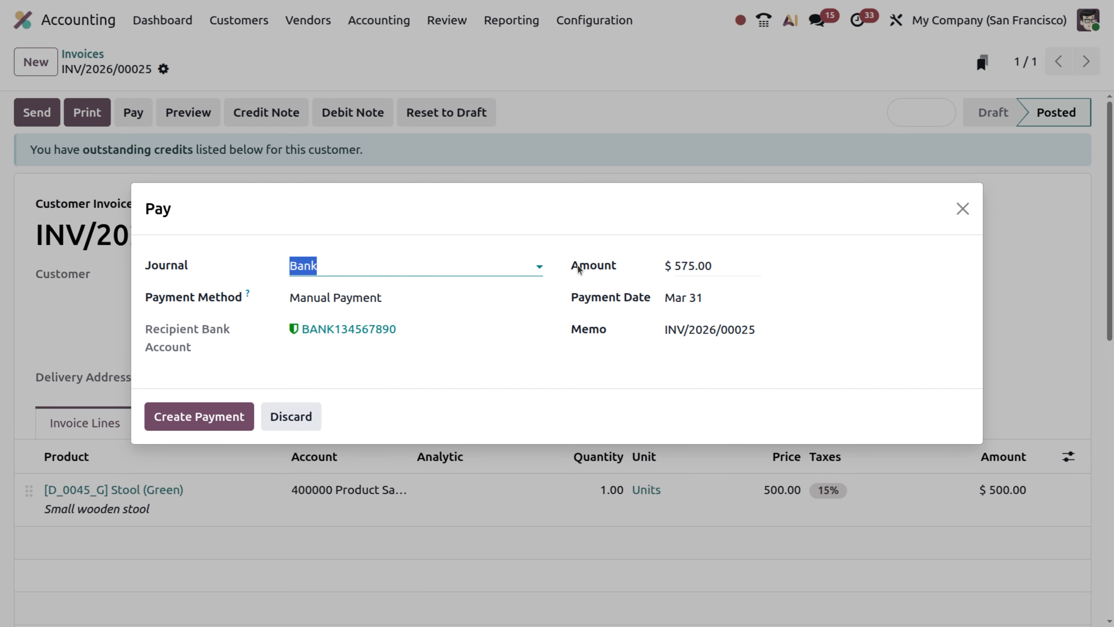
pyautogui.click(207, 423)
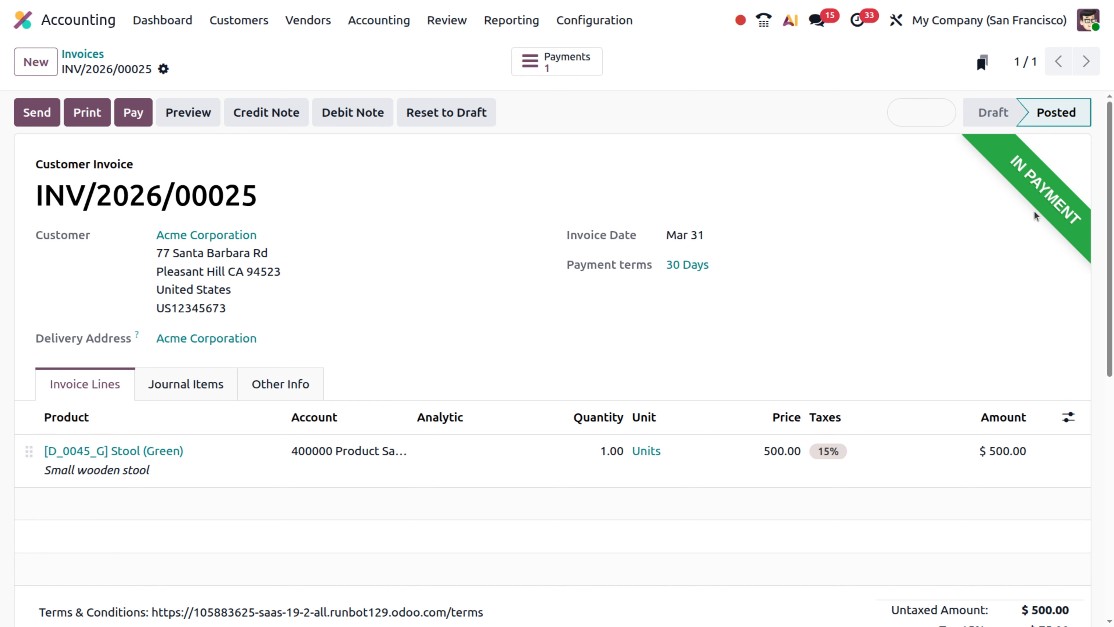
# Step: Examine the payment record linked to the invoice, and check the invoice's payment form without creating another payment
pyautogui.click(583, 75)
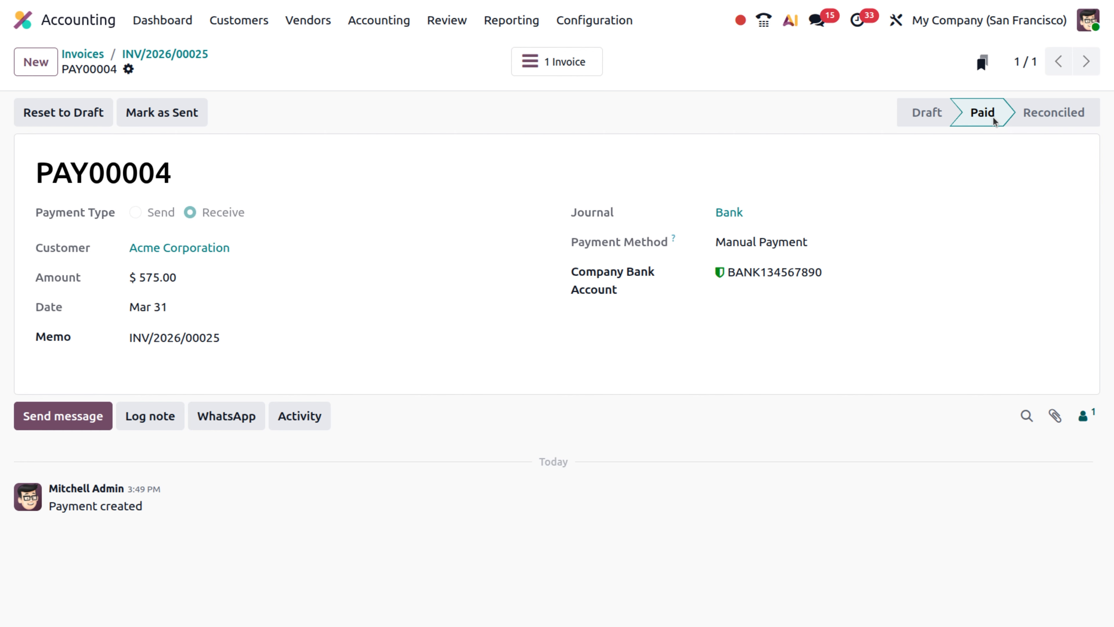
pyautogui.click(186, 55)
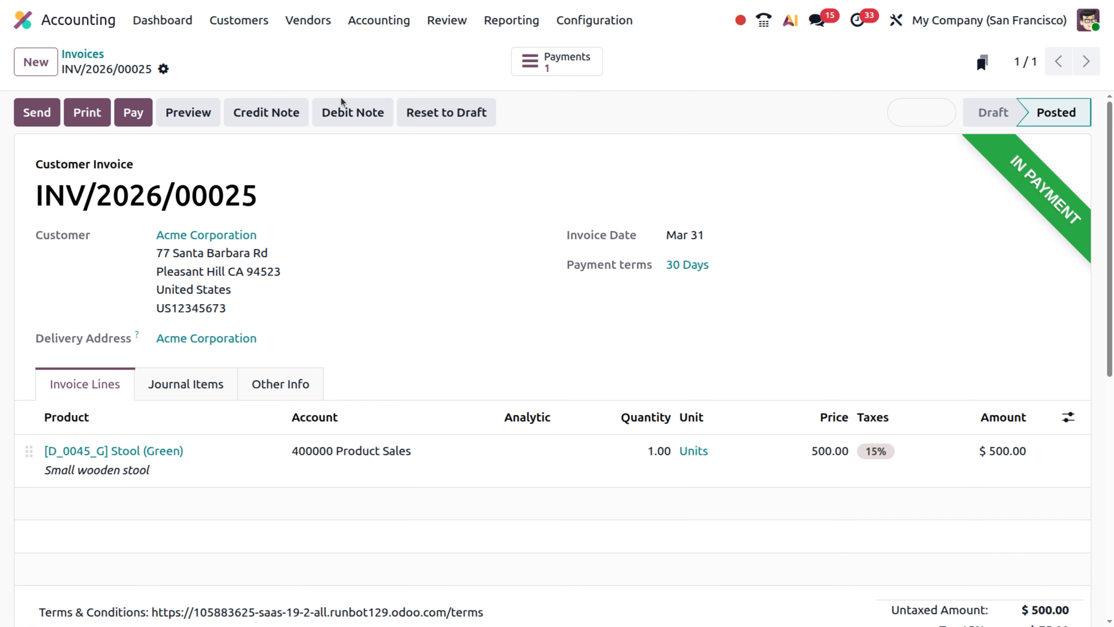
pyautogui.click(131, 117)
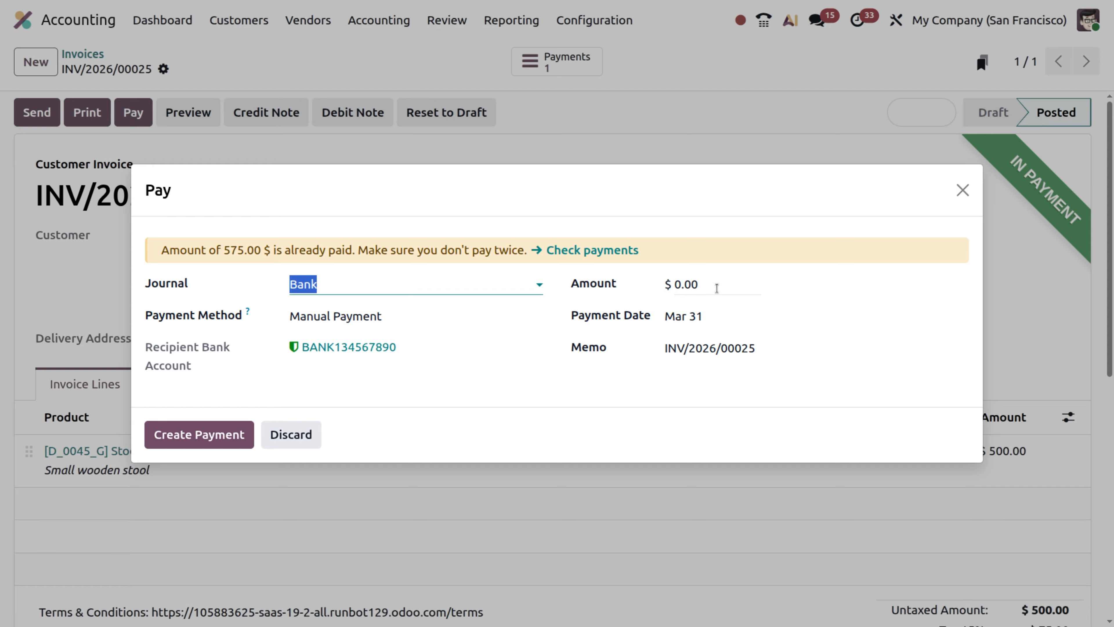
pyautogui.click(963, 190)
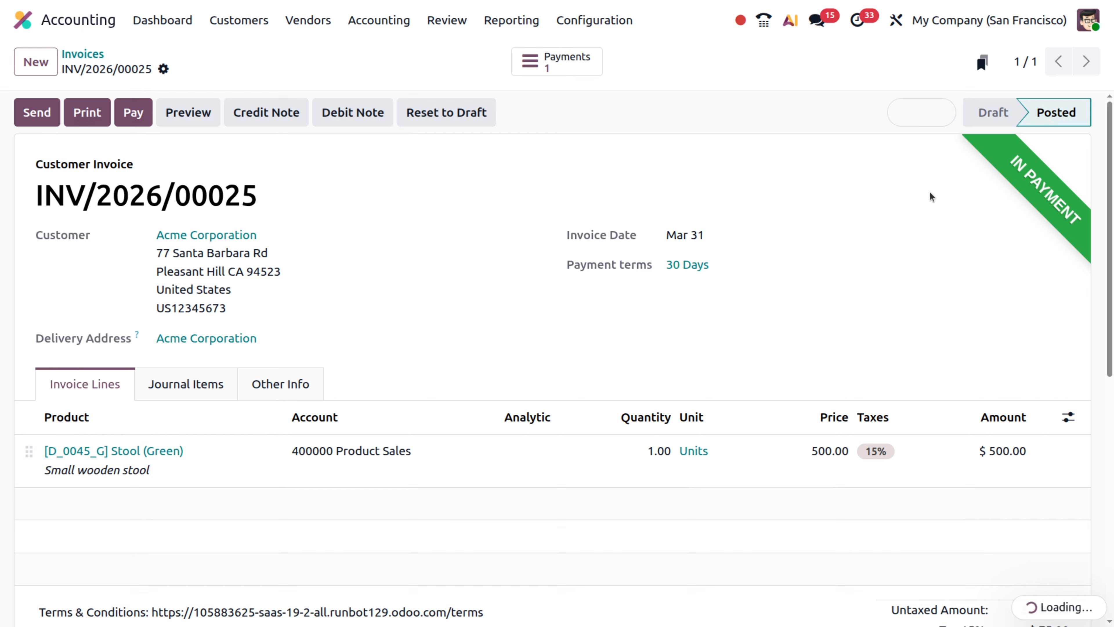
# Step: Create a new vendor bill with Acme Corporation as the vendor
pyautogui.click(301, 28)
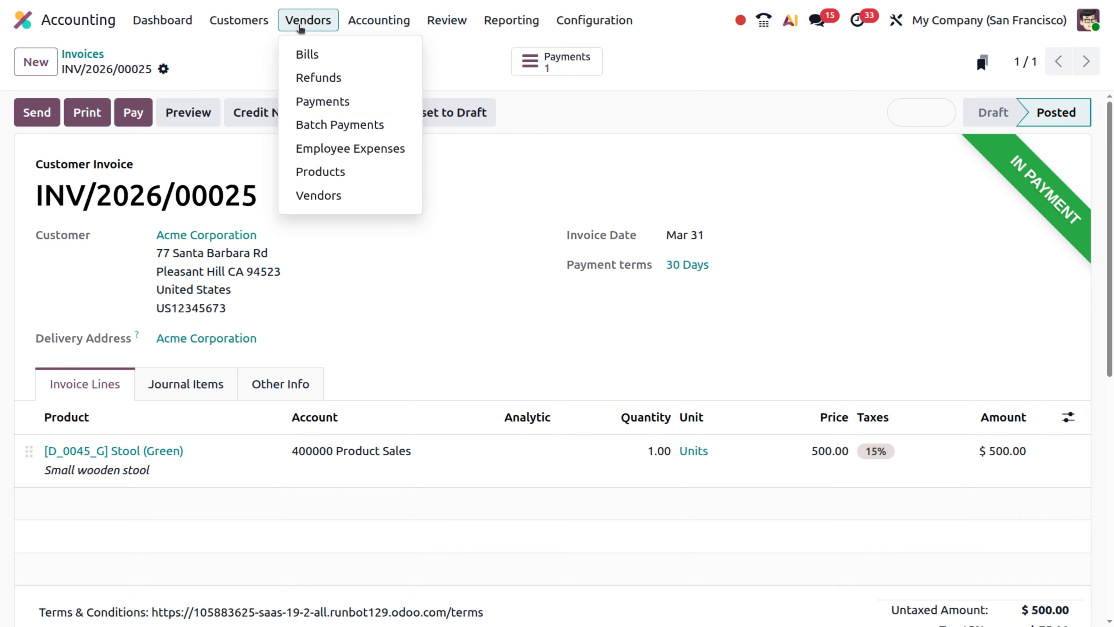
pyautogui.click(306, 54)
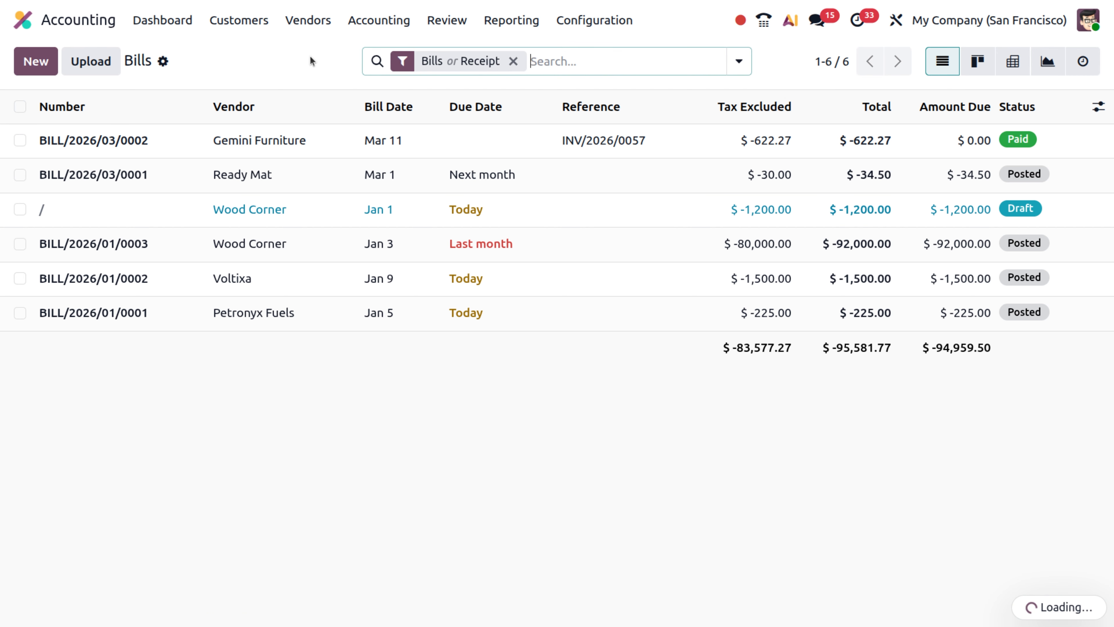
pyautogui.click(36, 61)
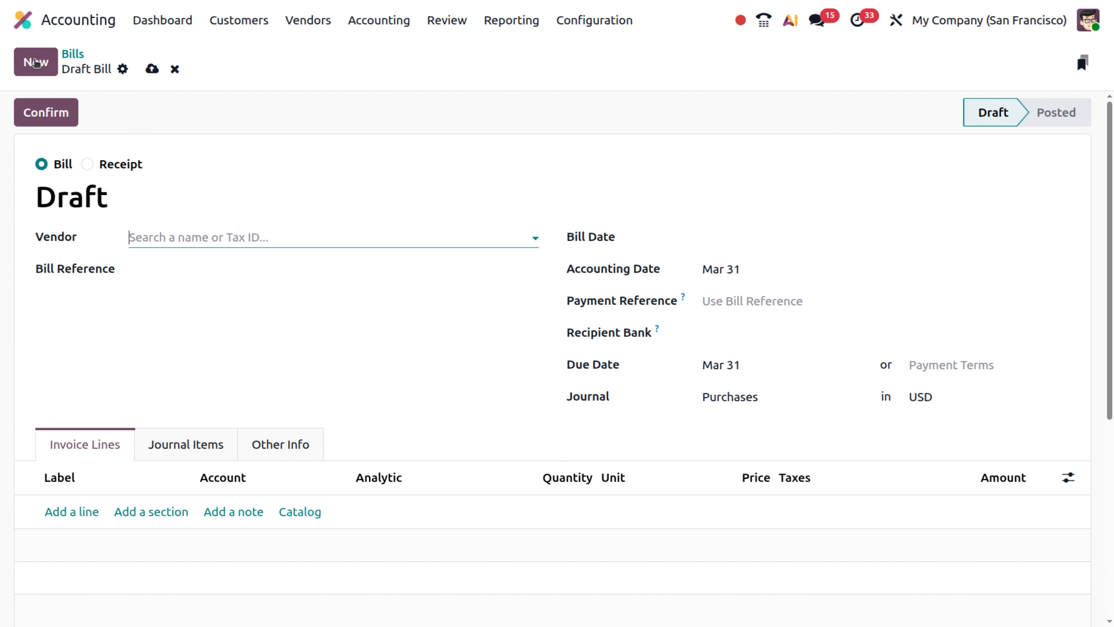
pyautogui.click(151, 239)
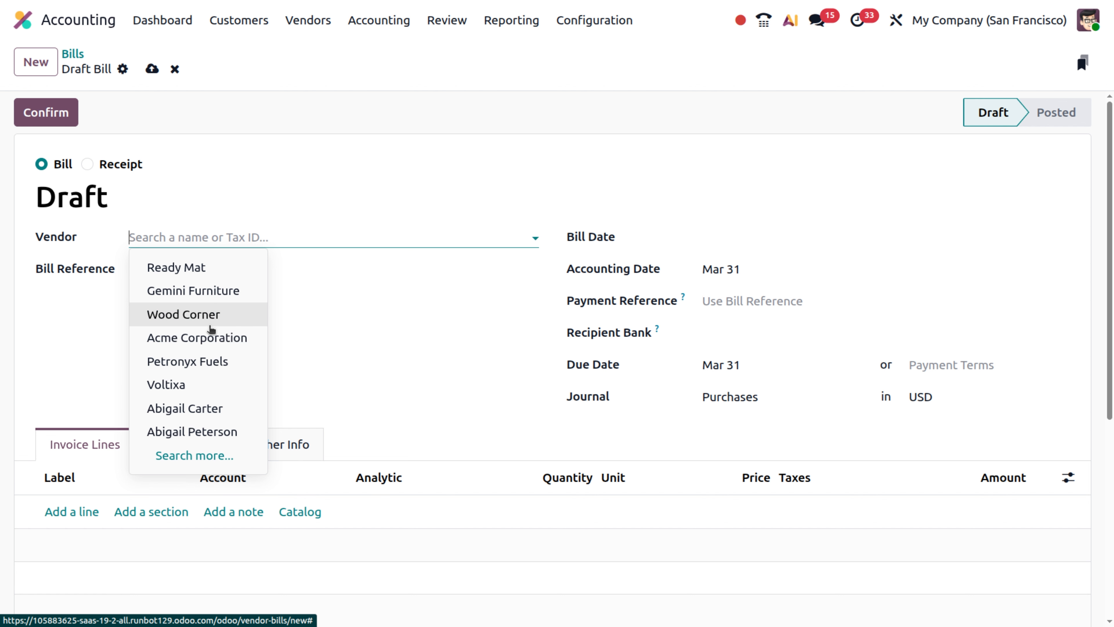
pyautogui.click(213, 343)
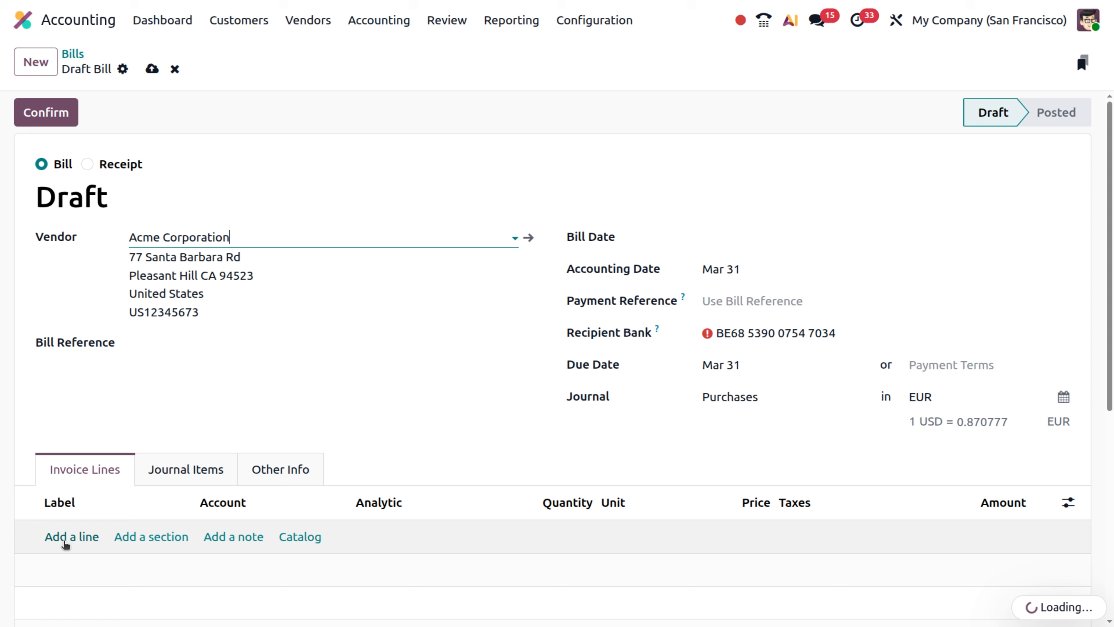
# Step: Add a bill line labelled "table" with a price of 300
pyautogui.click(66, 539)
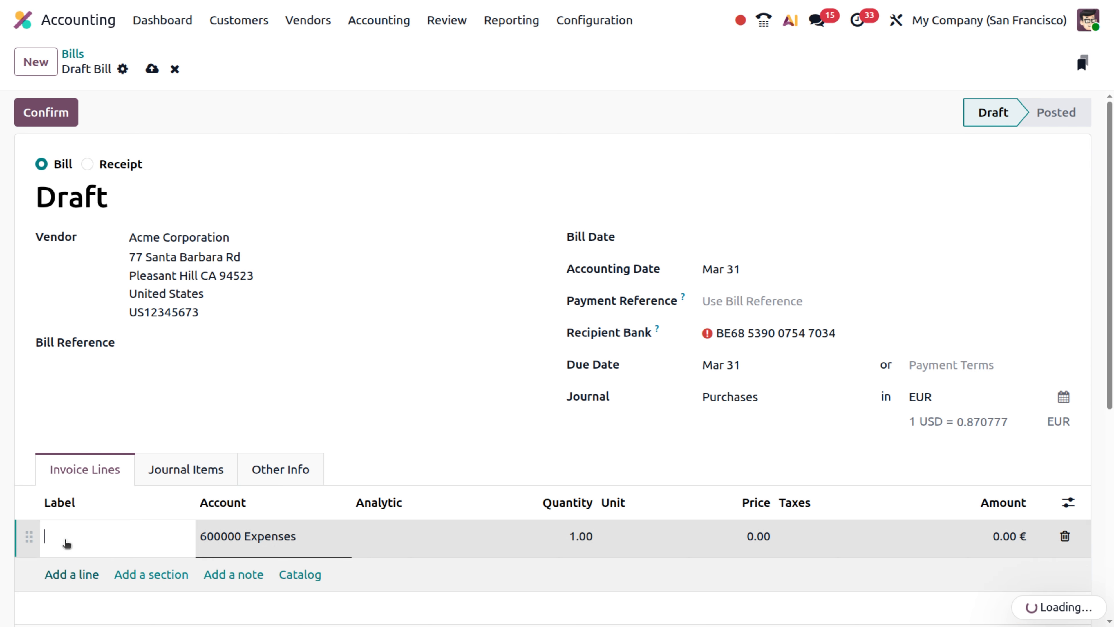
pyautogui.write('t')
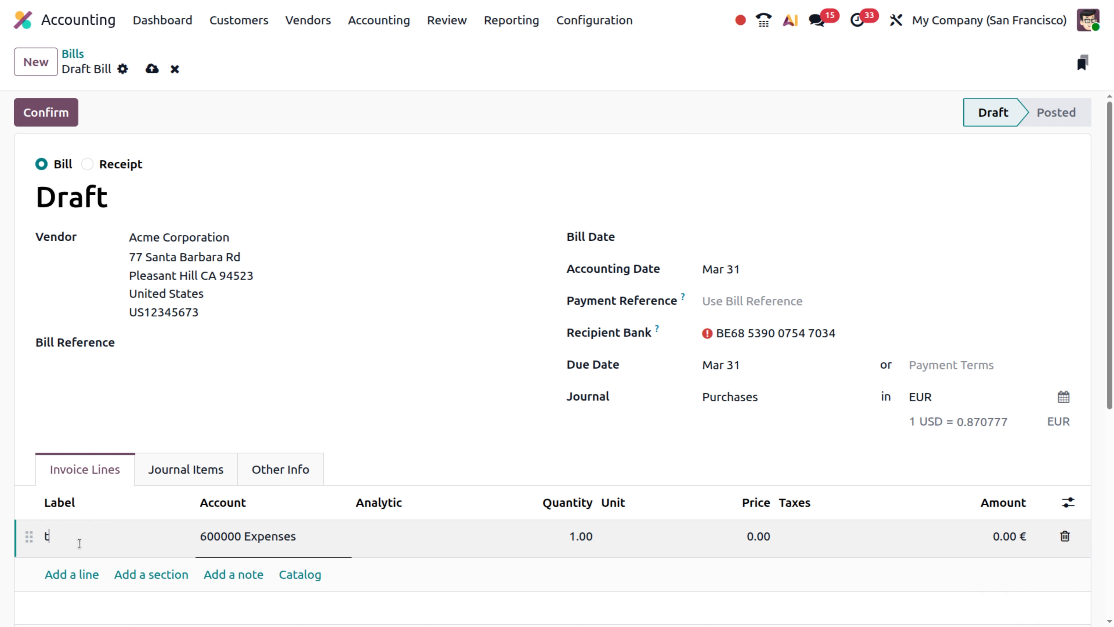
pyautogui.write('able')
pyautogui.click(753, 552)
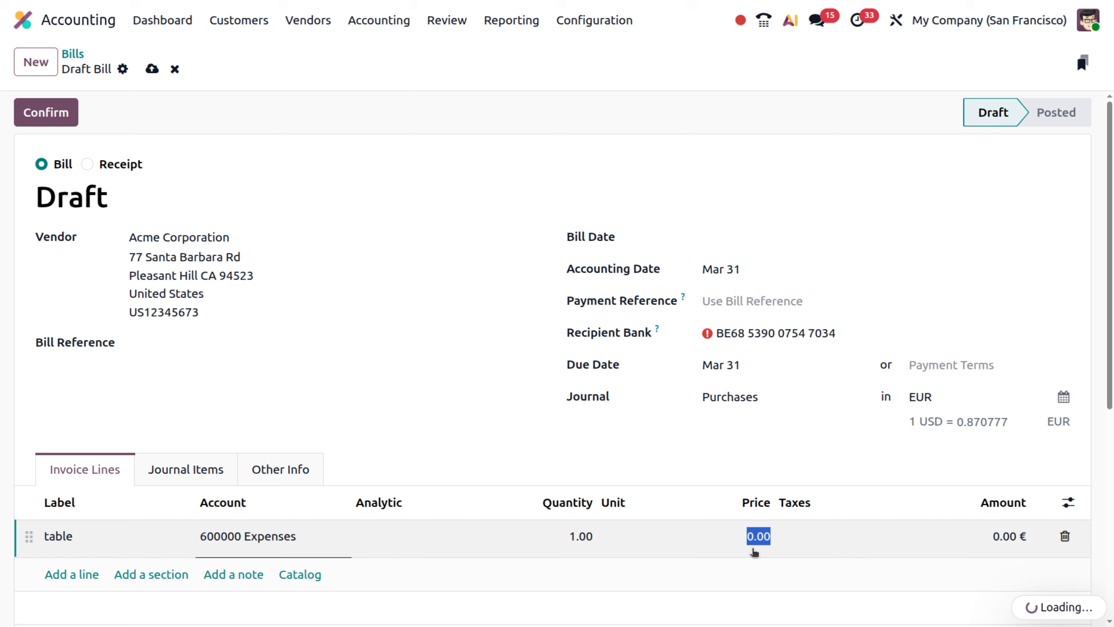
pyautogui.write('300')
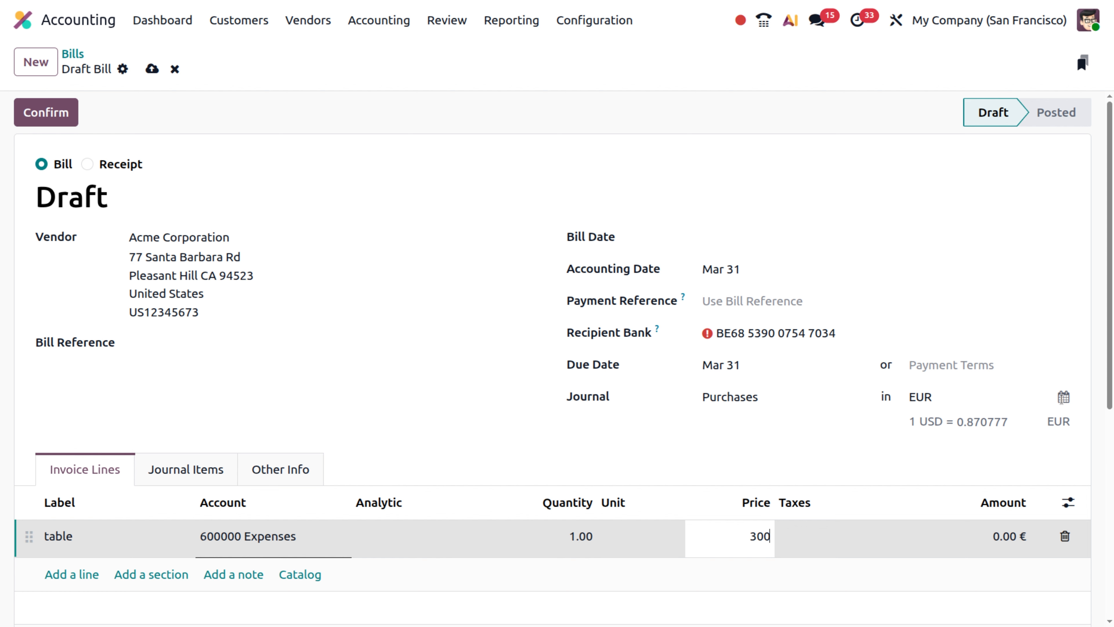
# Step: Set the vendor bill's currency to AED
pyautogui.click(1053, 425)
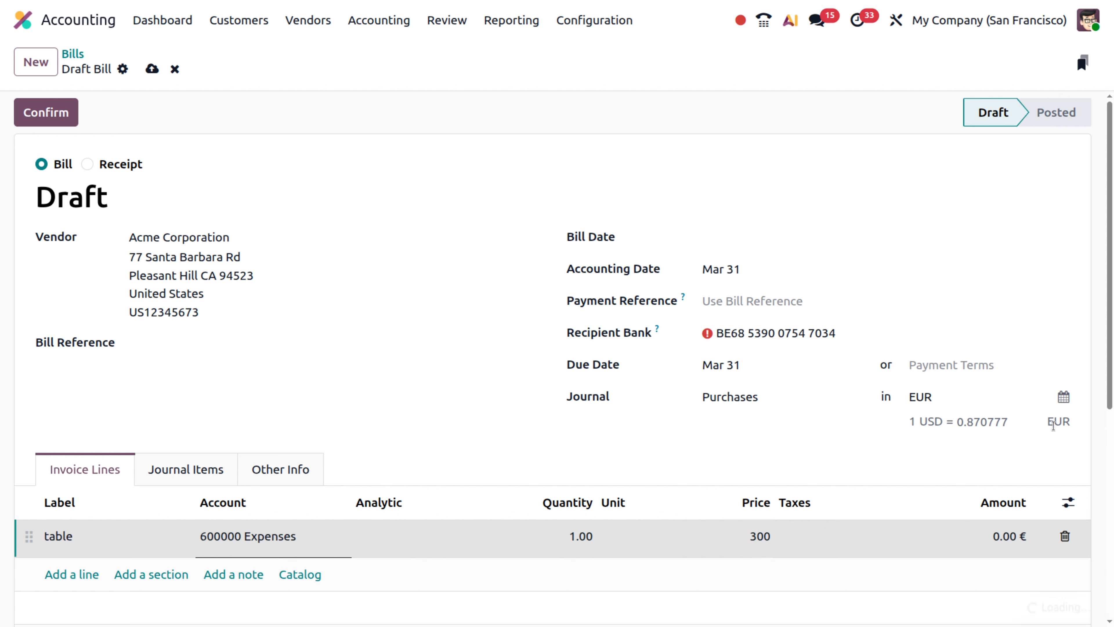
pyautogui.click(951, 392)
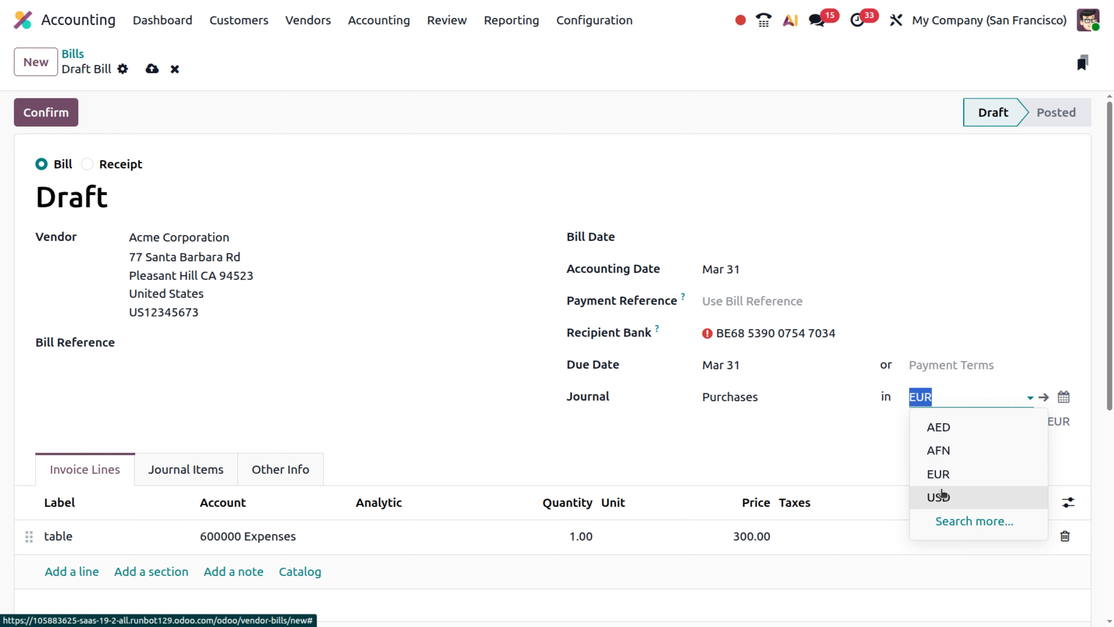
pyautogui.click(938, 428)
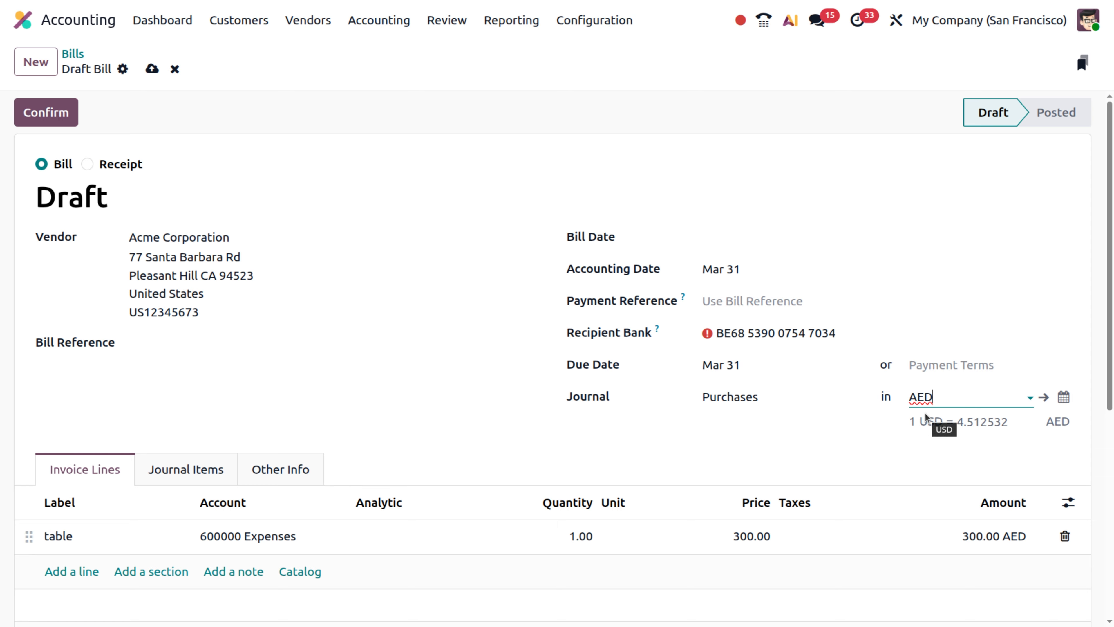
# Step: Set the bill date to March 31, 2026 and confirm the vendor bill
pyautogui.click(52, 116)
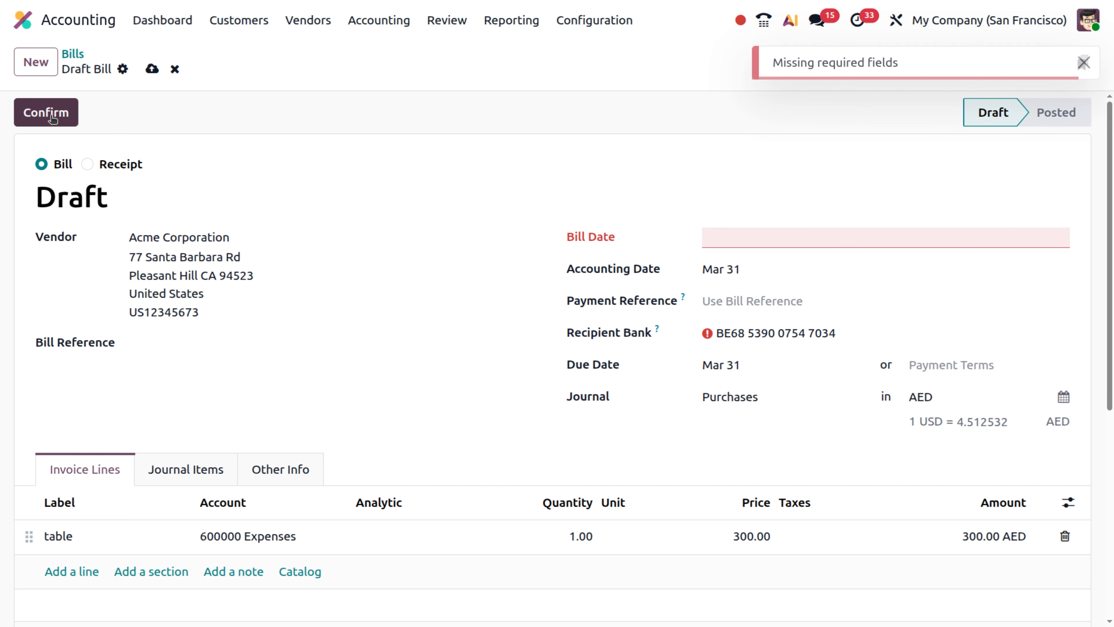
pyautogui.click(752, 237)
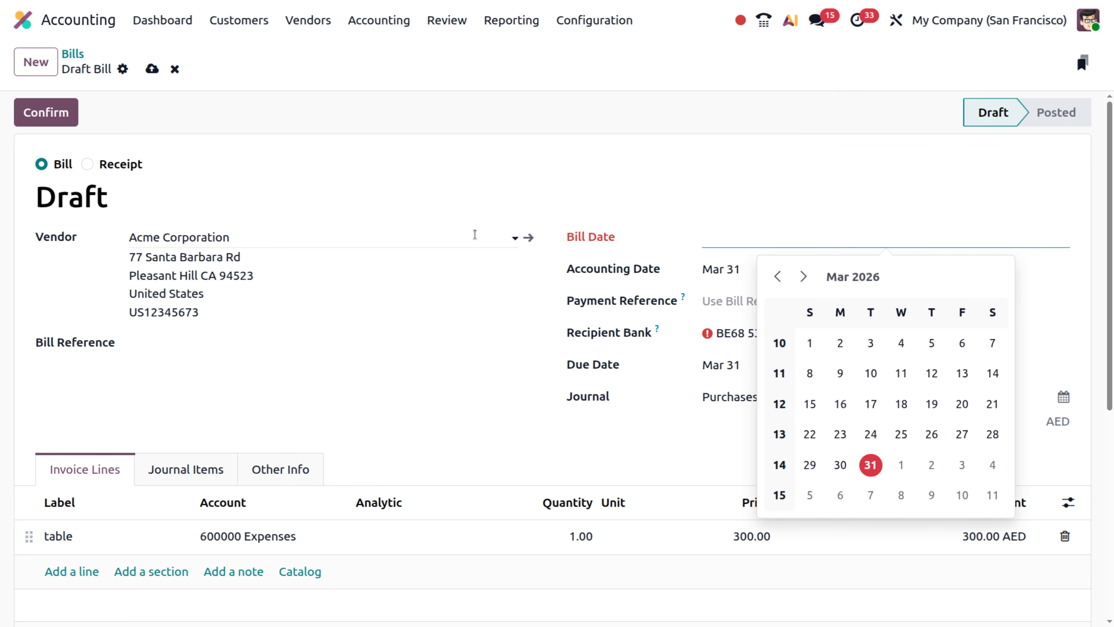
pyautogui.click(871, 465)
pyautogui.click(62, 113)
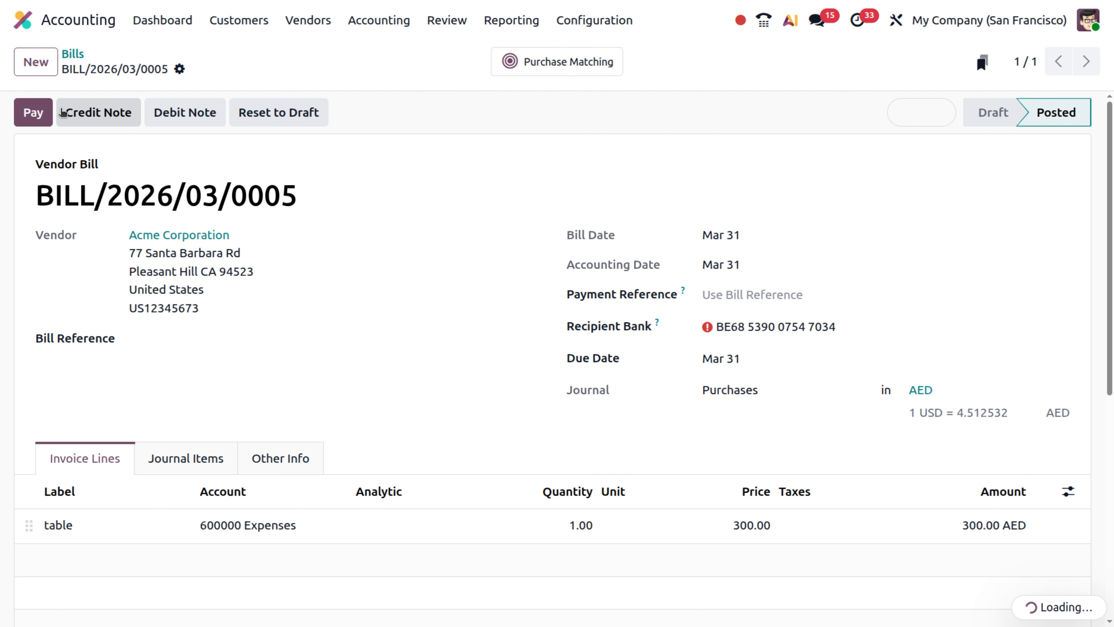
# Step: Open the payment form for the vendor bill and its amount for editing
pyautogui.click(27, 115)
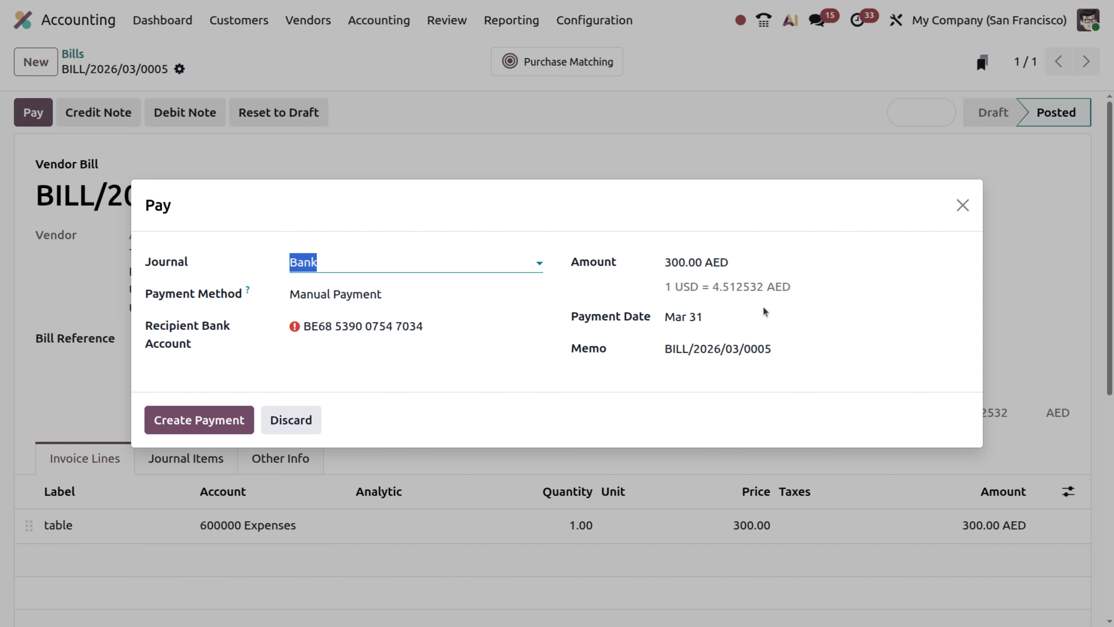
pyautogui.click(722, 262)
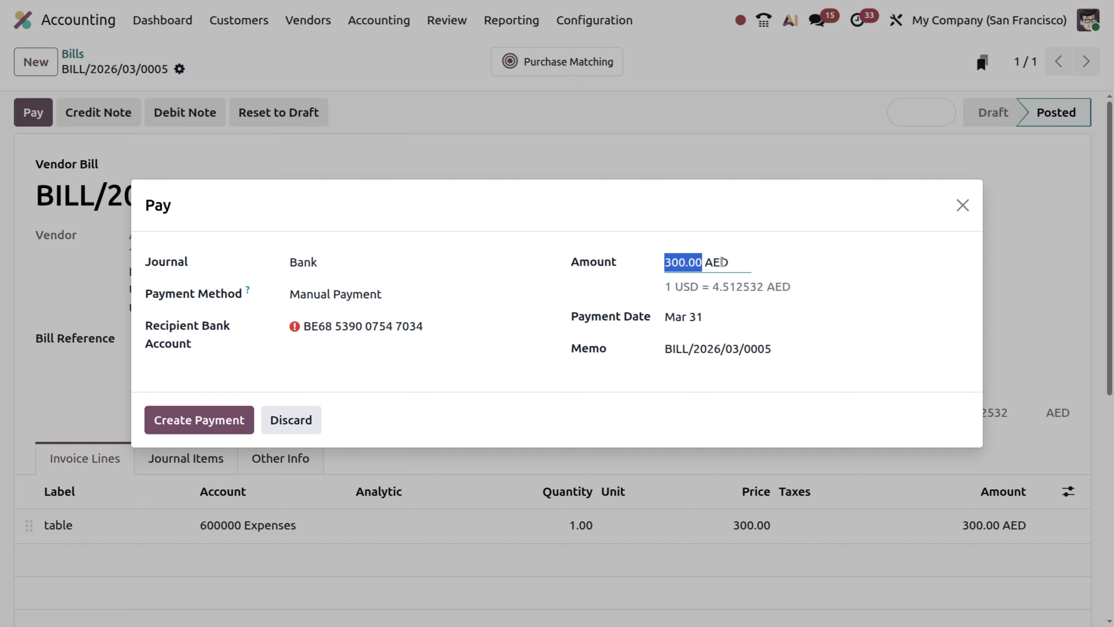
pyautogui.click(702, 262)
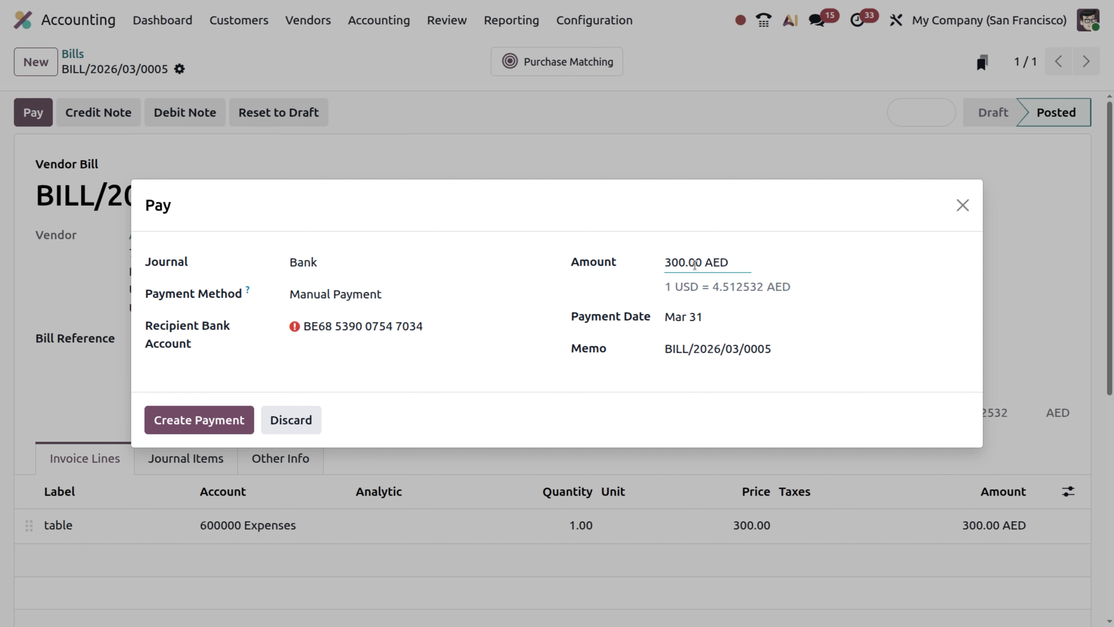